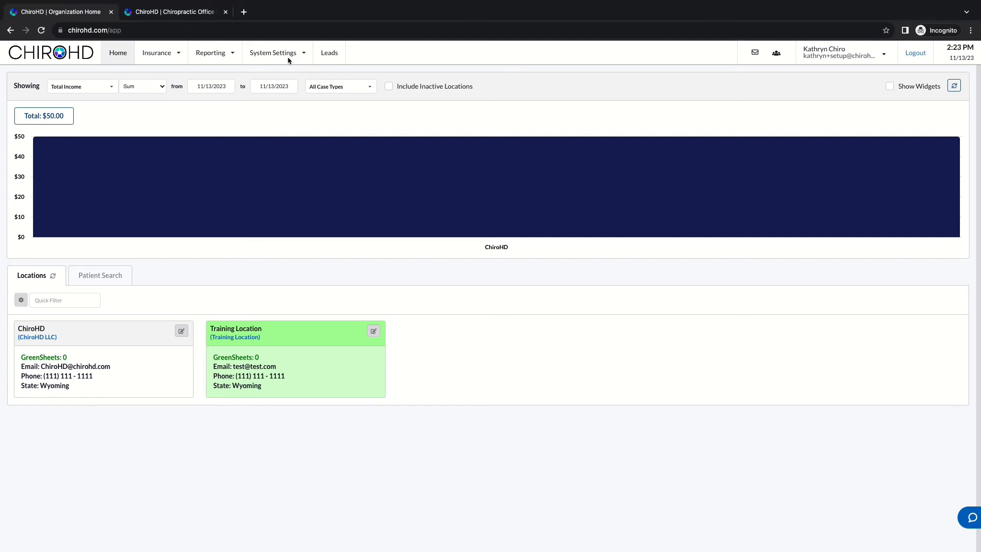
click(294, 58)
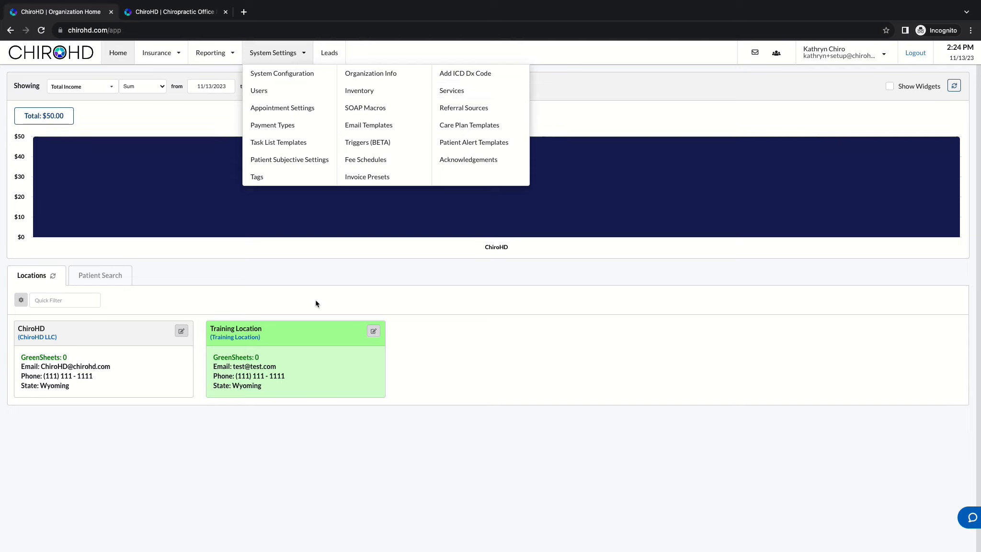
click(509, 420)
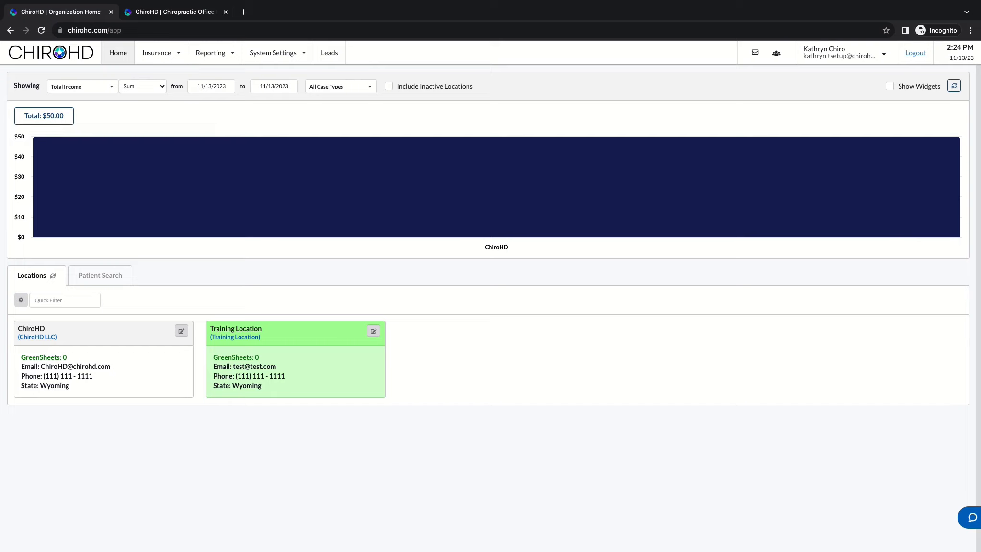
mouse_move(195, 4)
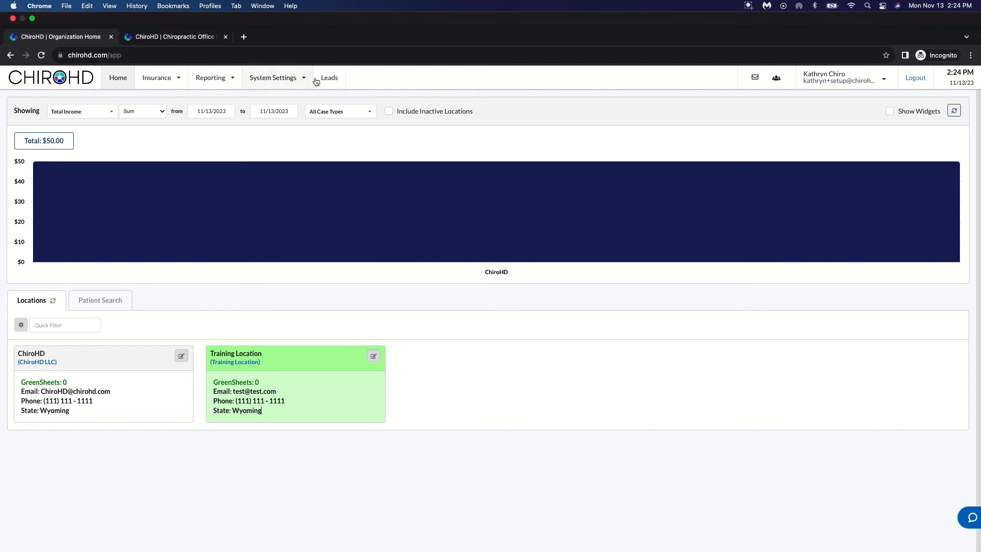
- Enter the ChiroHD location and open its services list
click(117, 372)
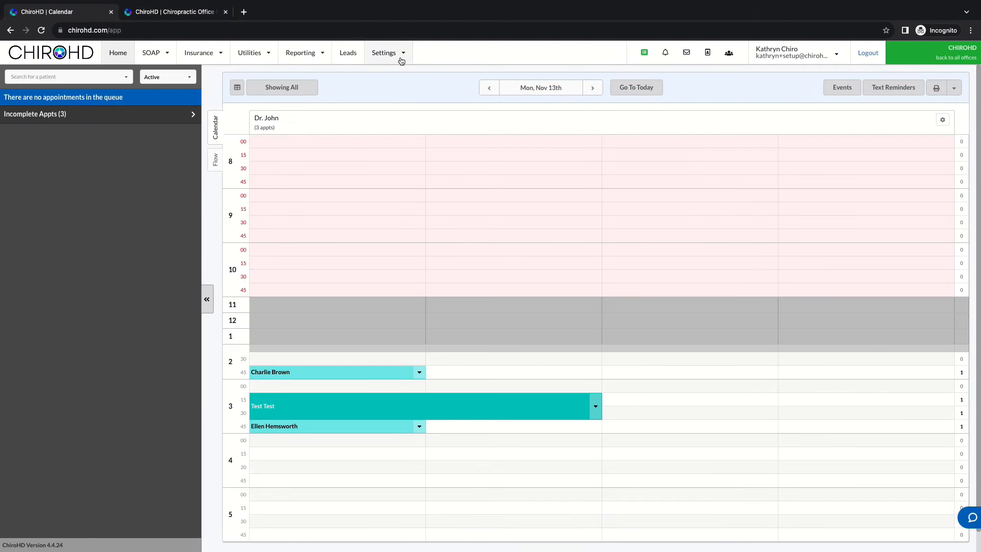
click(401, 60)
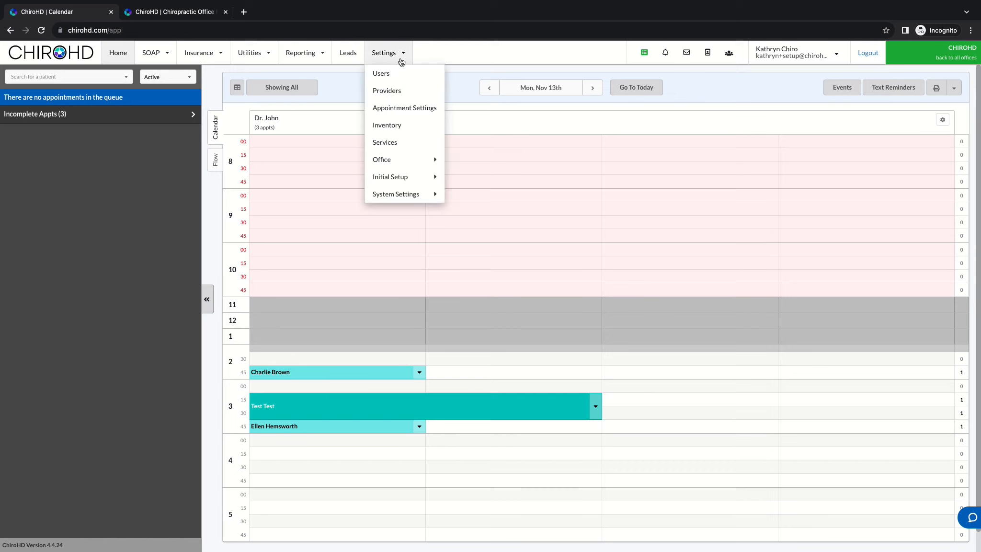
click(405, 142)
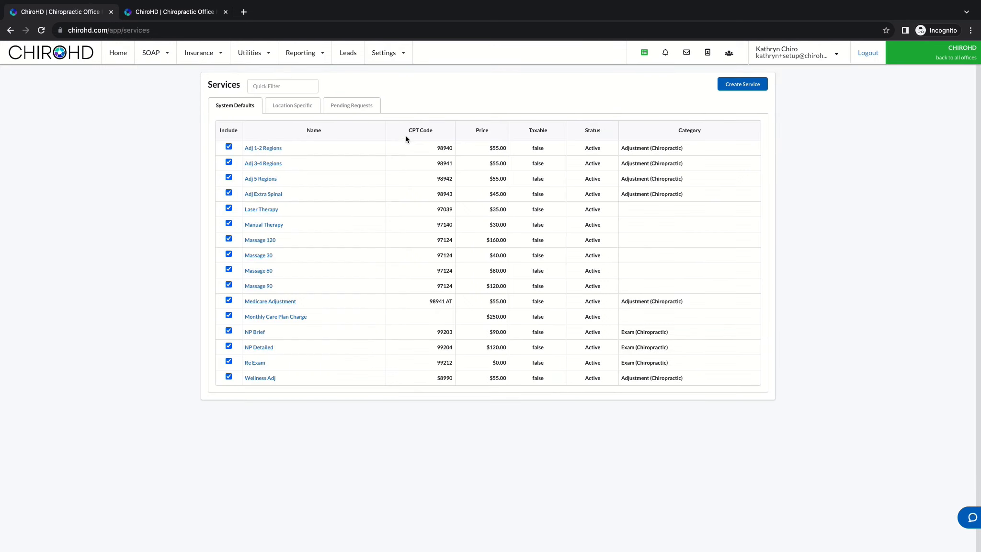
- Review the location-specific services and the pending service requests of the ChiroHD location
click(293, 106)
click(240, 110)
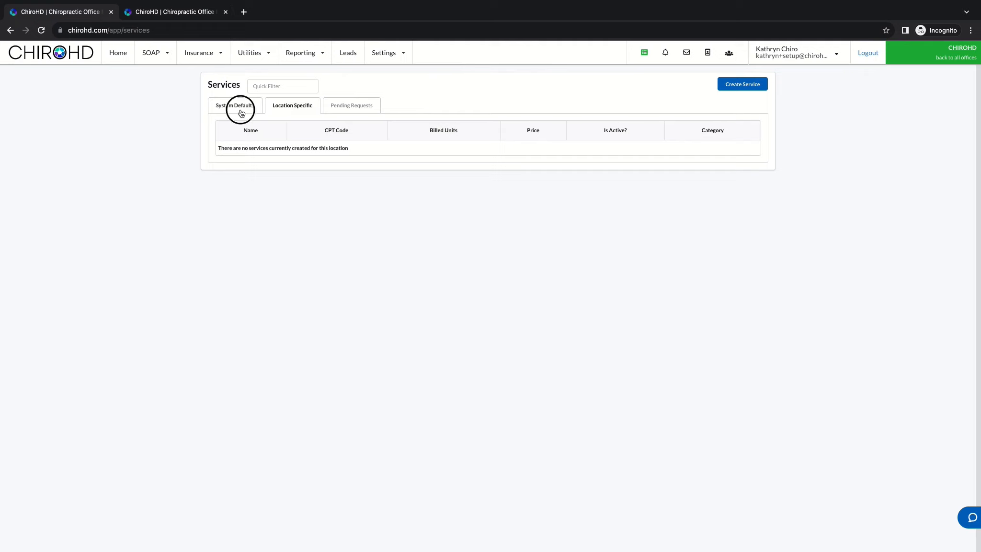
click(297, 106)
click(351, 106)
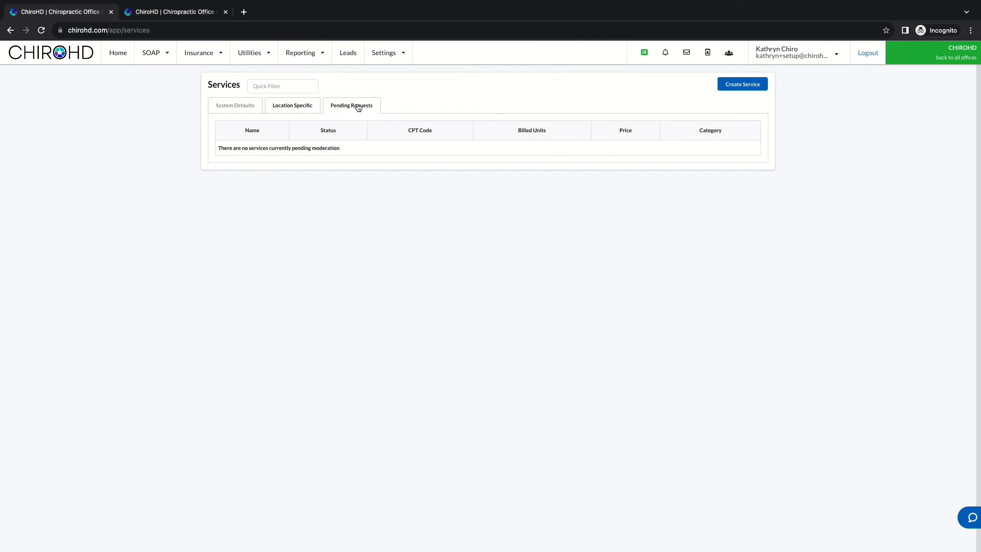
click(293, 106)
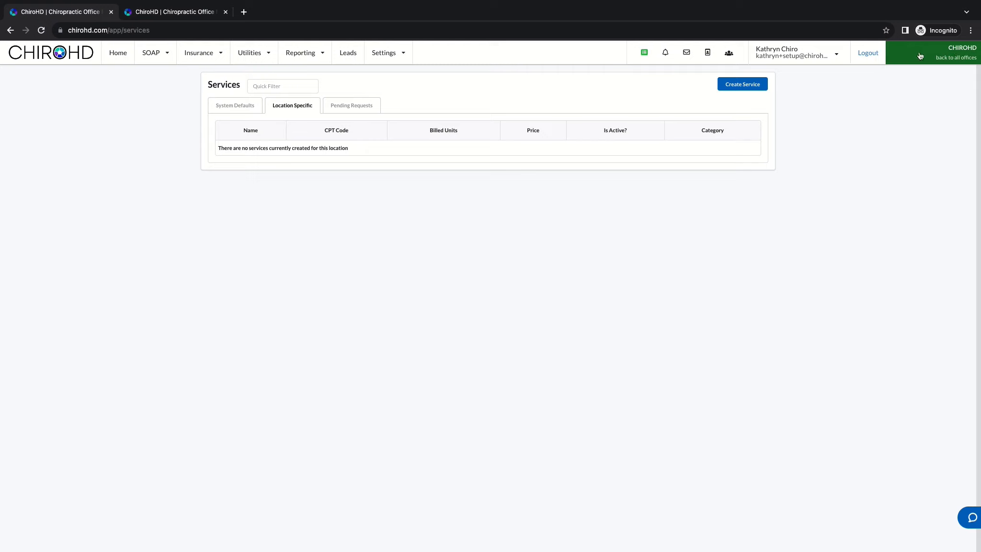
- Return to all offices and open the organization-wide services list
click(935, 54)
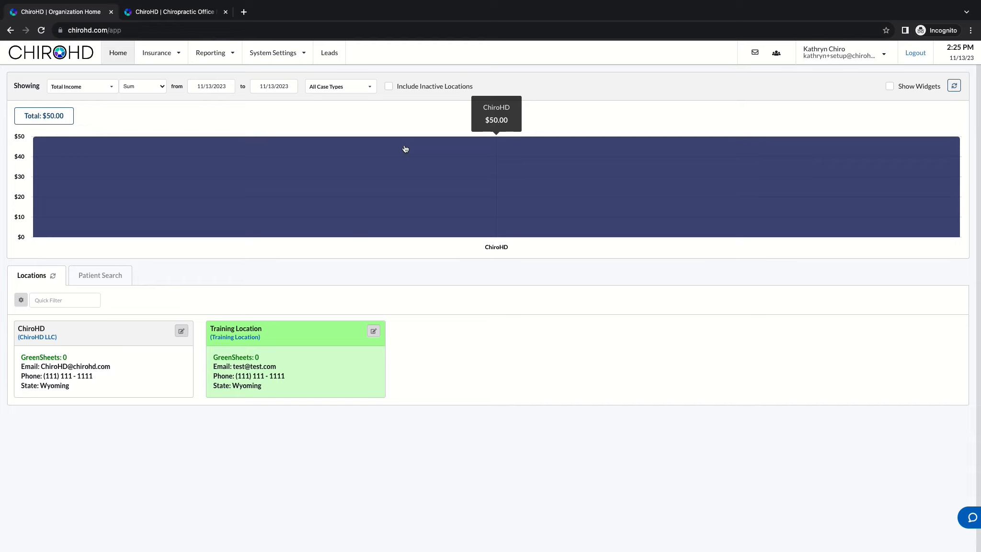
click(282, 53)
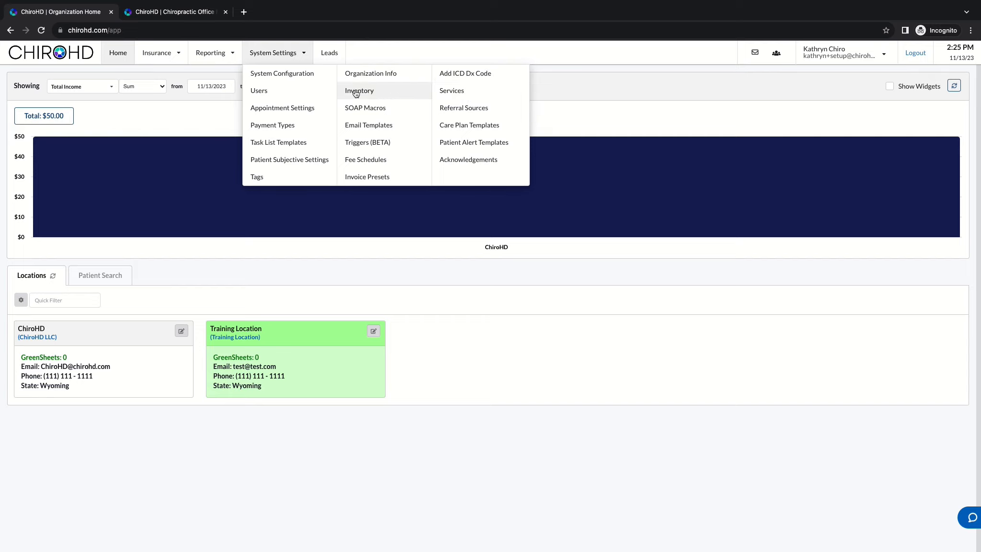
click(467, 93)
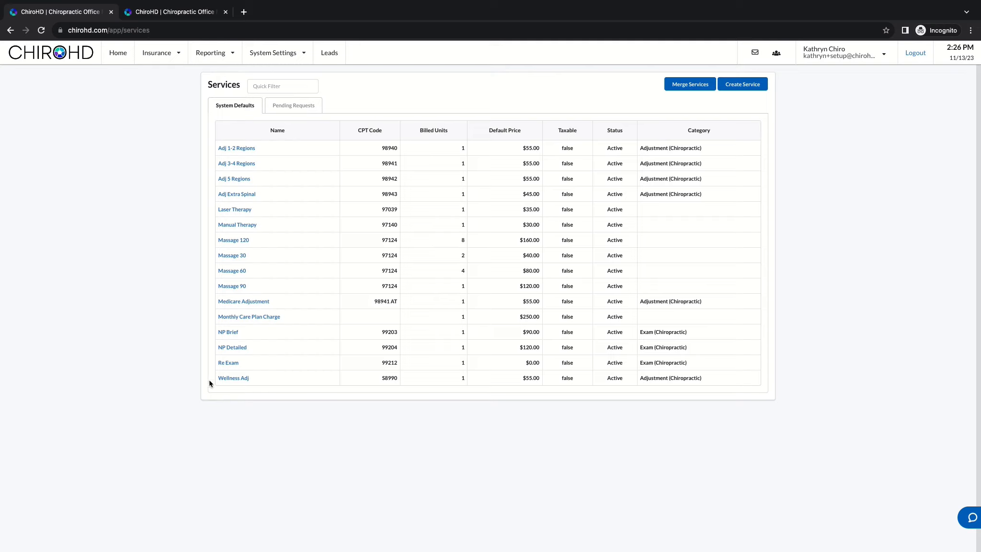
click(280, 54)
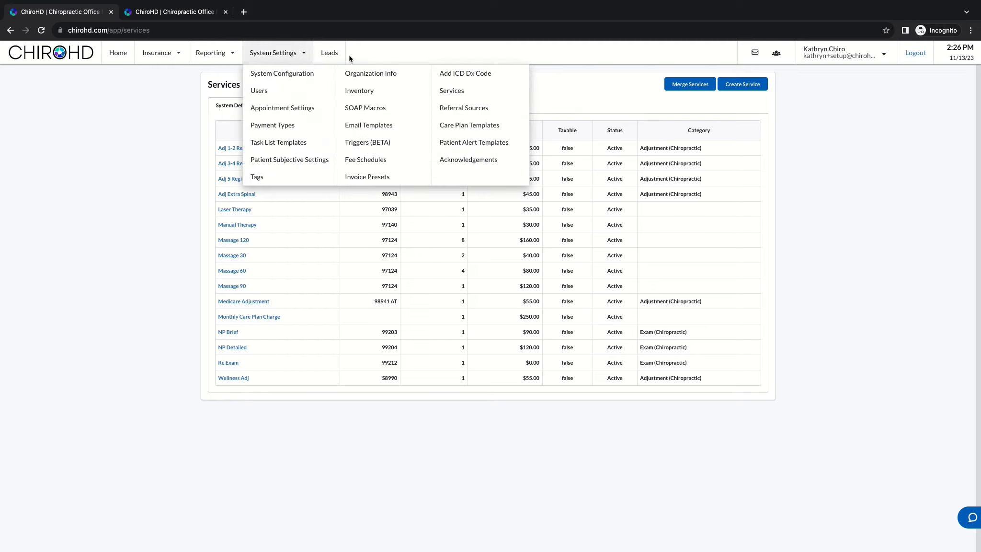
click(494, 93)
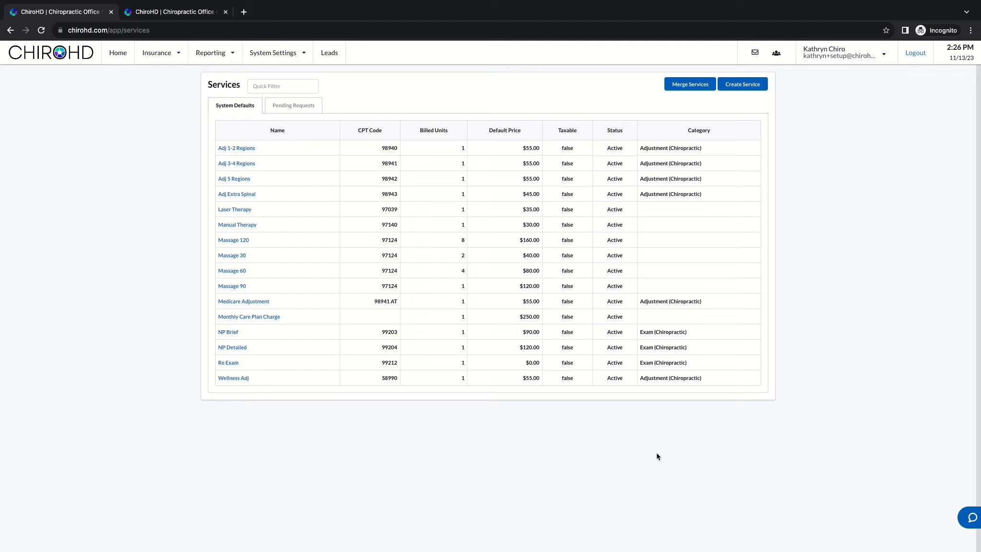
- Start a new service named "Adj 1-2" with a default price of $55.00
click(756, 89)
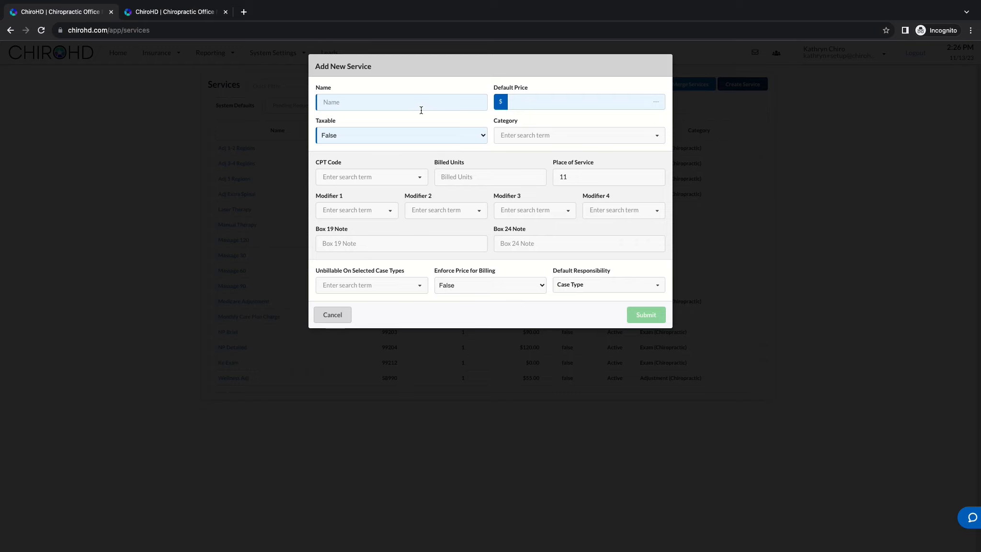
click(361, 106)
text(A)
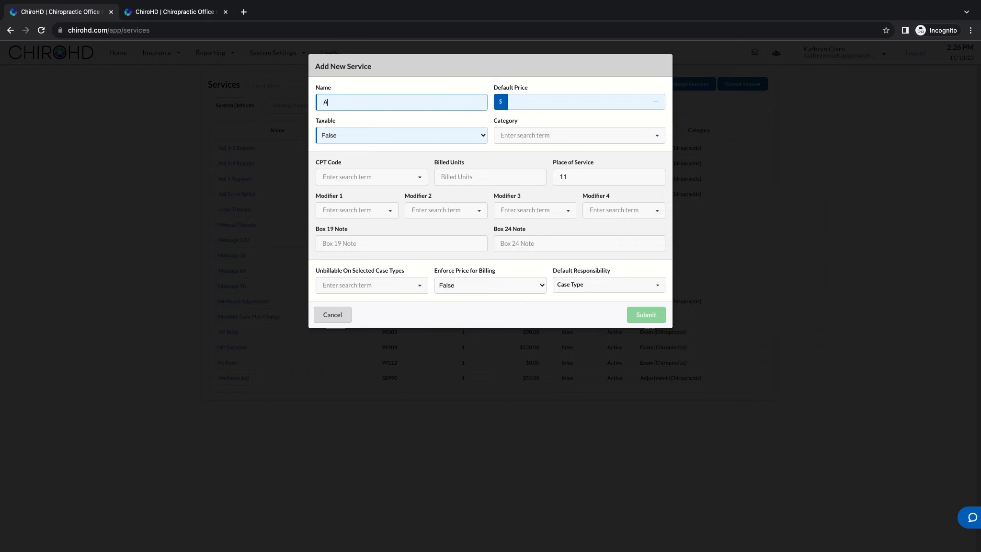
text(dj 1-2)
click(588, 103)
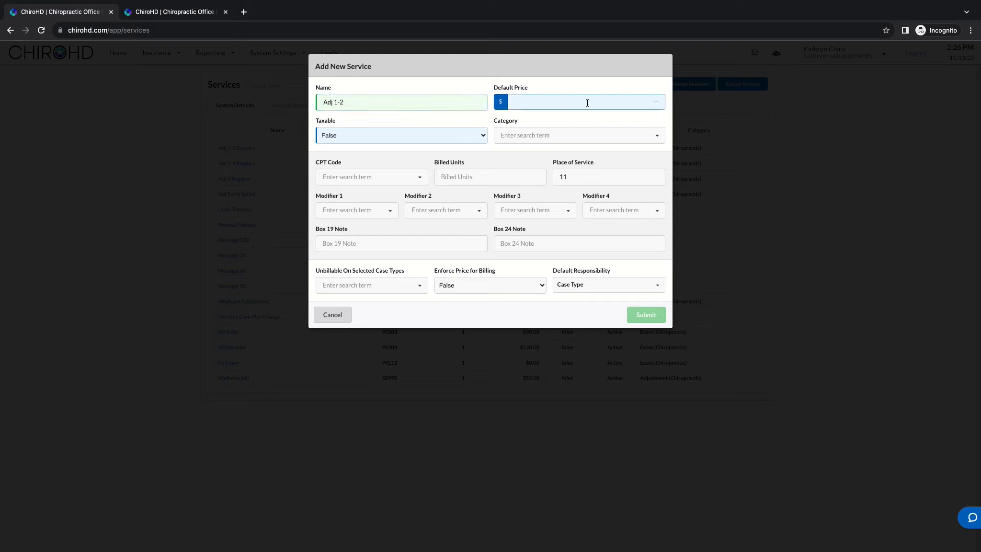
click(660, 89)
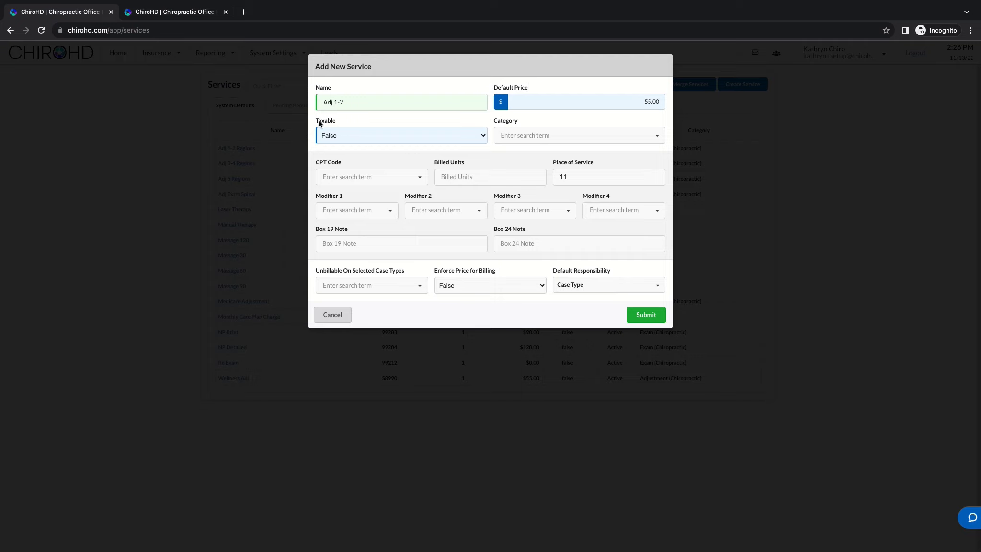
- Keep the new service's taxable setting at False and assign it the category Adjustment (Chiropractic)
click(373, 139)
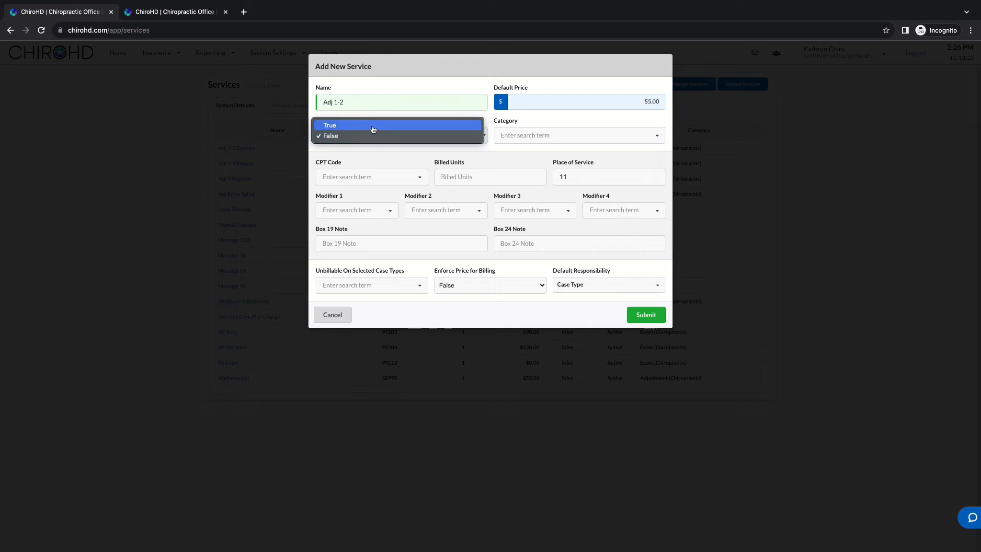
click(371, 138)
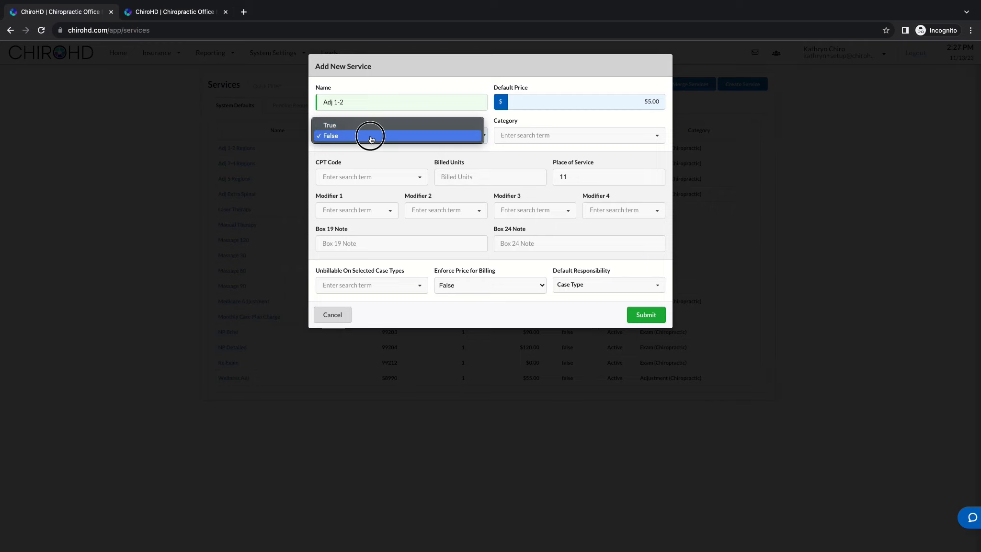
click(571, 135)
scroll(573, 161, down, 5)
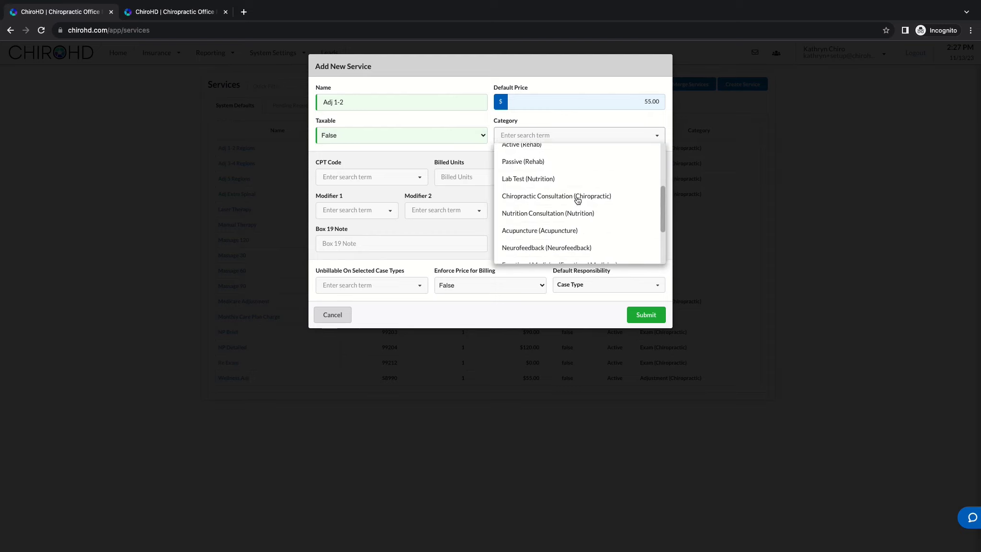
scroll(577, 200, up, 5)
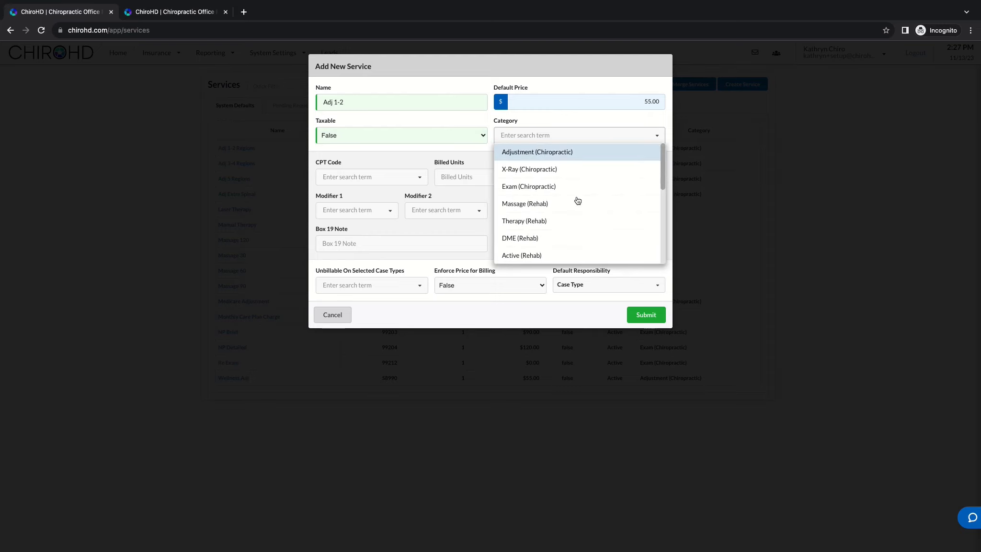
drag(493, 120, 535, 123)
click(535, 135)
click(527, 152)
- Search the CPT codes for 989 and assign 98940 to the new service
click(342, 178)
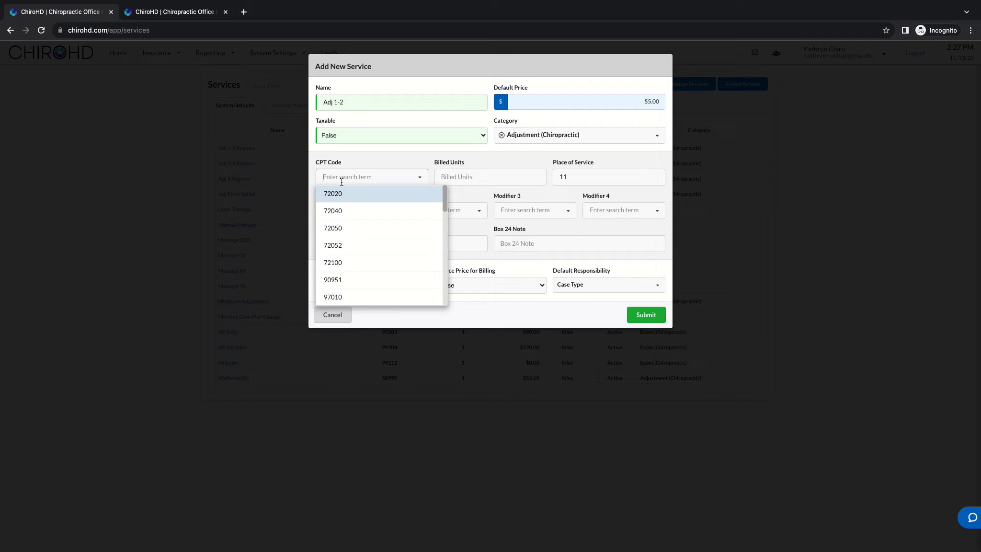
text(989)
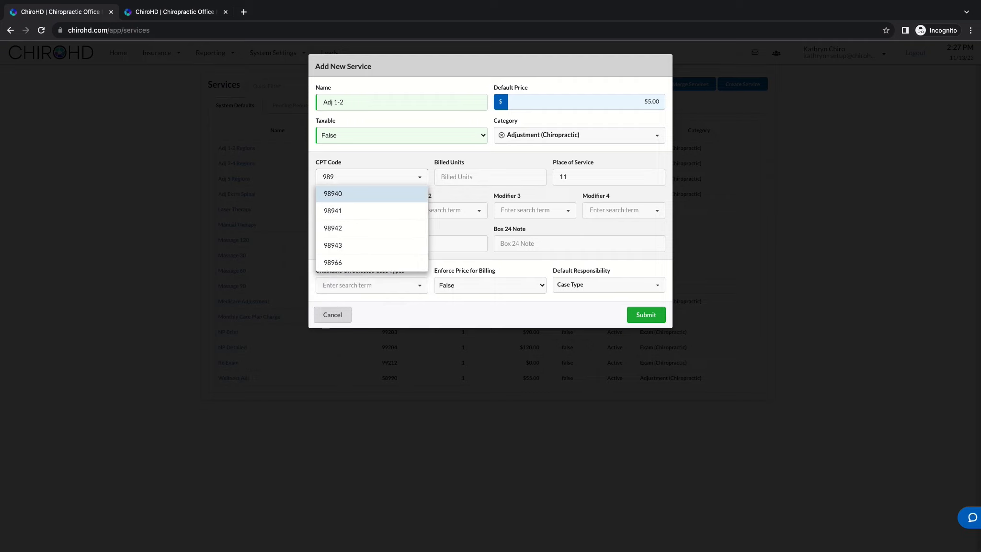
text(40)
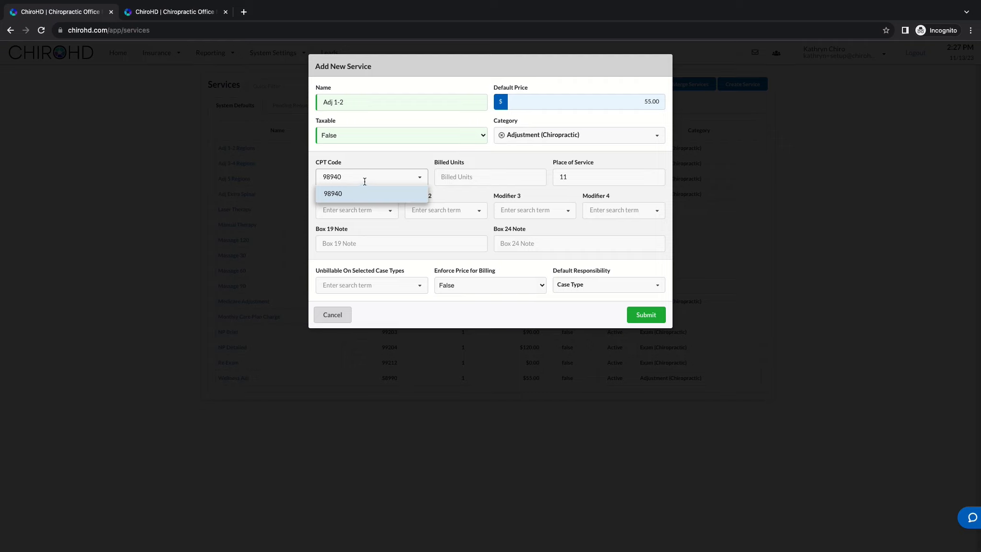
key(BackSpace)
key(BackSpace)
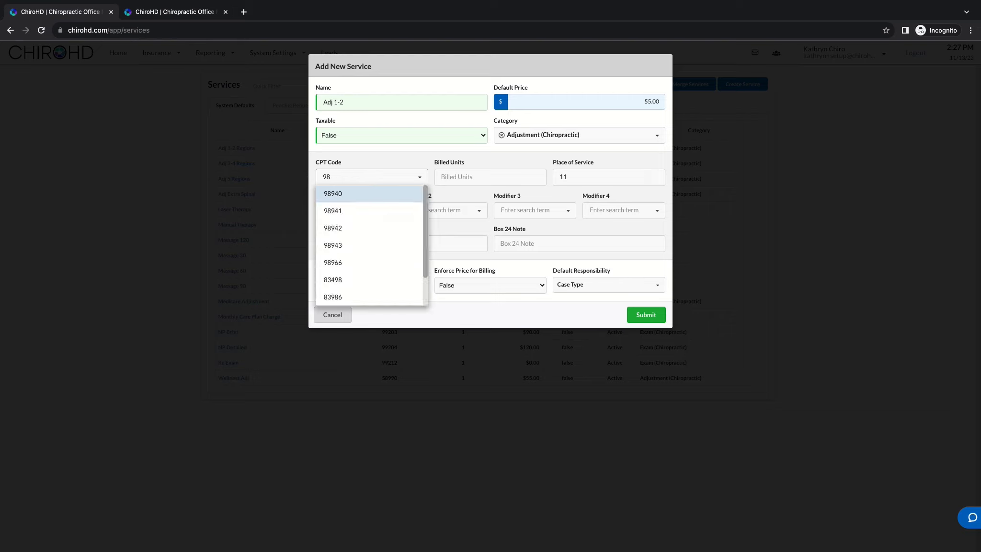
text(9)
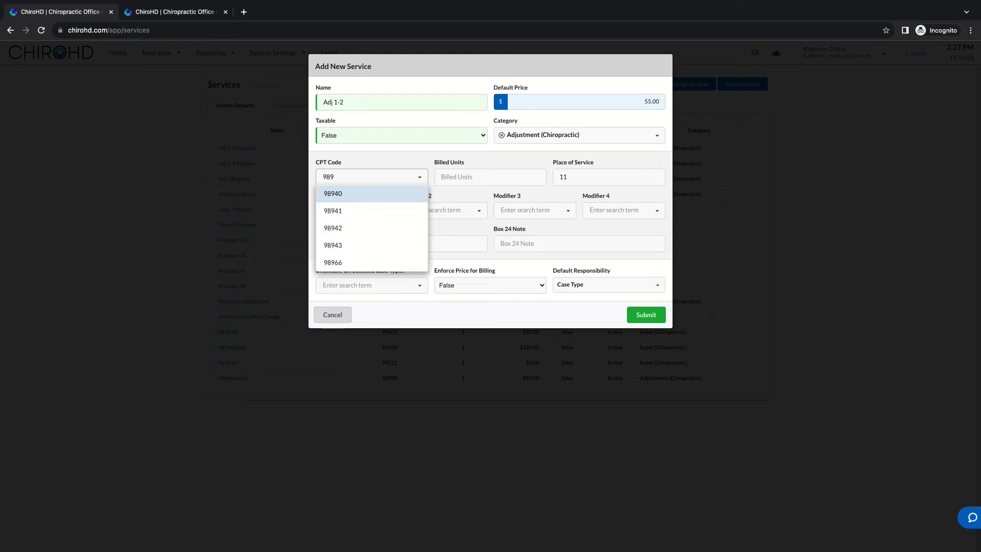
key(Down)
key(Down)
key(Down)
key(Down)
key(Up)
key(Up)
key(Up)
key(Up)
key(Return)
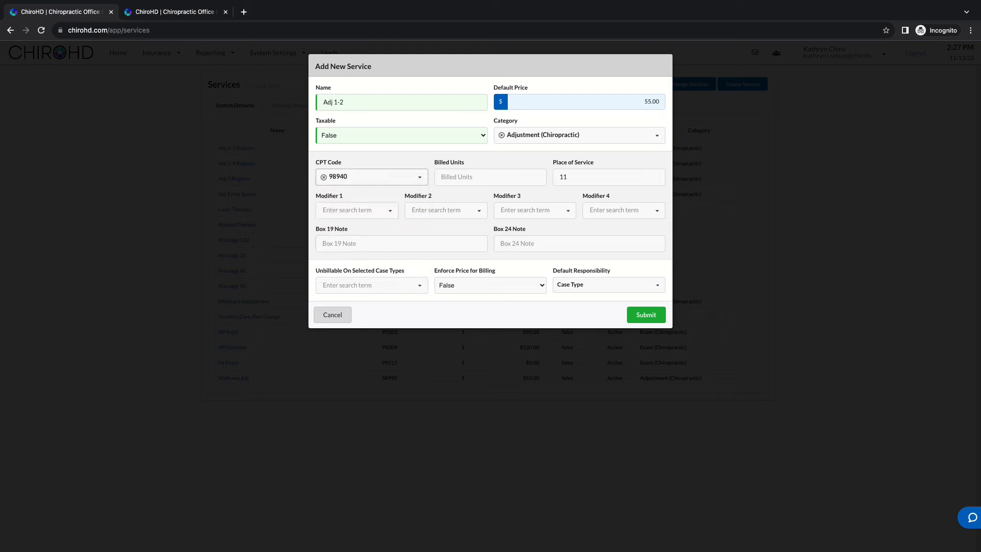
- Switch to the CMS Place of Service Code Set page, look up code 11, and return to the new service form
click(518, 182)
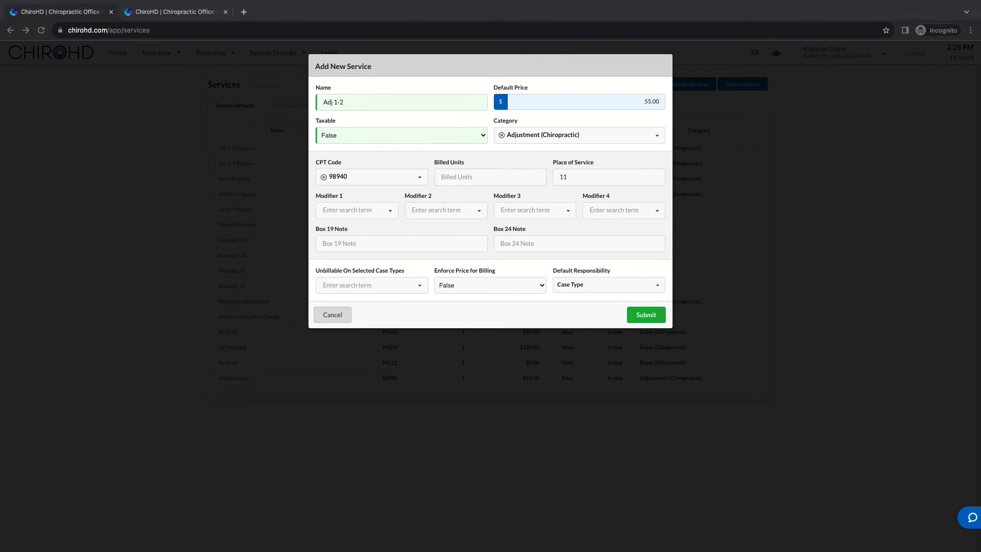
drag(731, 546, 469, 21)
scroll(554, 297, down, 4)
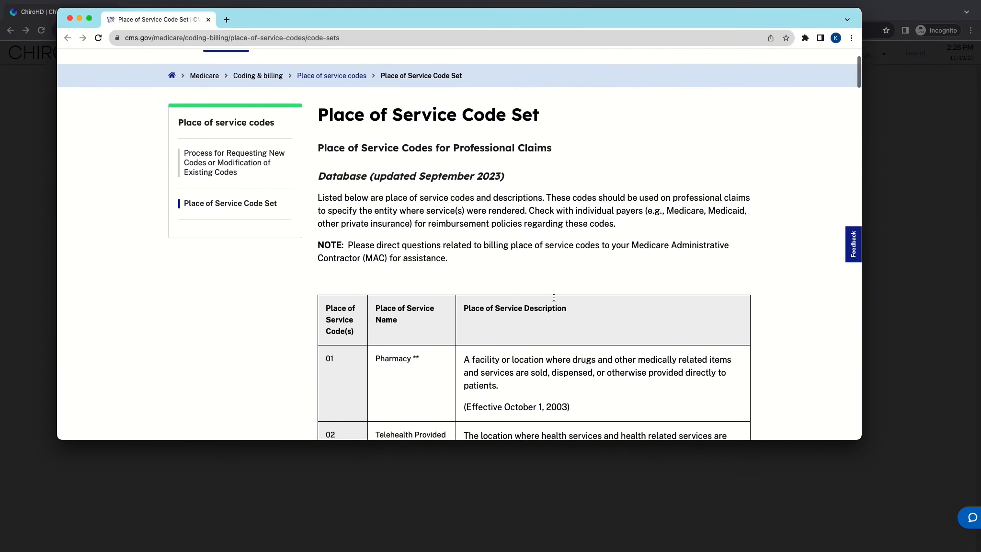
scroll(554, 297, down, 18)
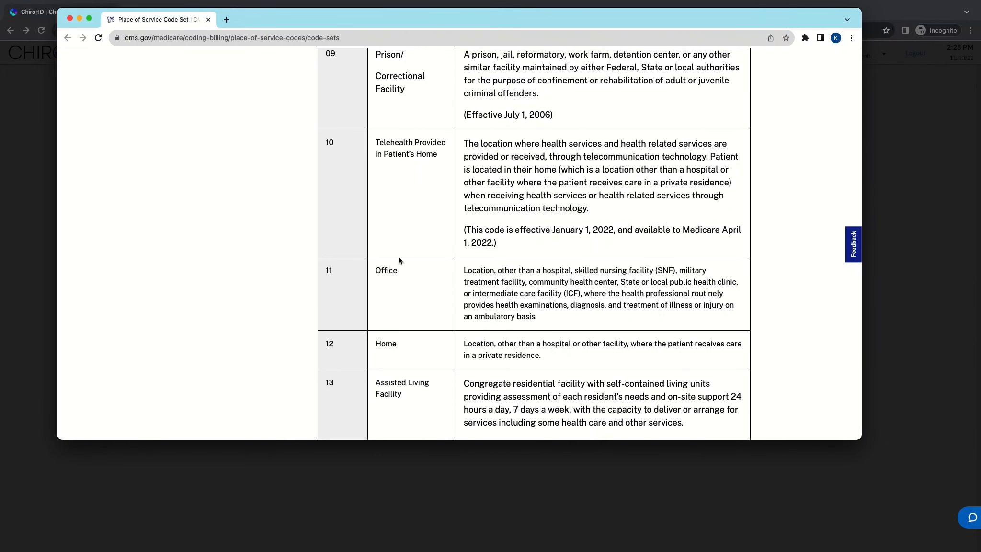
drag(370, 272, 426, 271)
drag(249, 18, 980, 110)
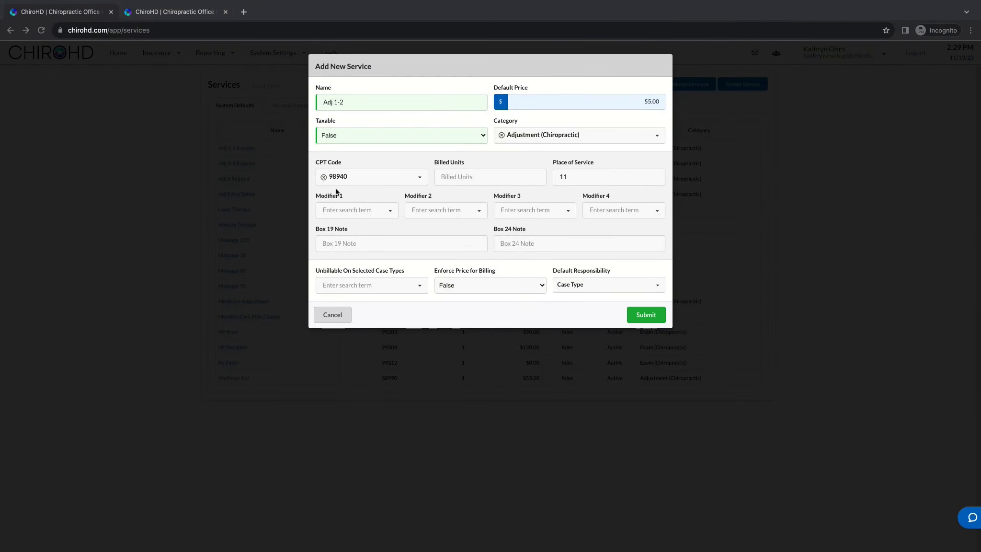
- Browse the Modifier 1 options for the new service, search them for ga, and clear the search without choosing a modifier
click(319, 194)
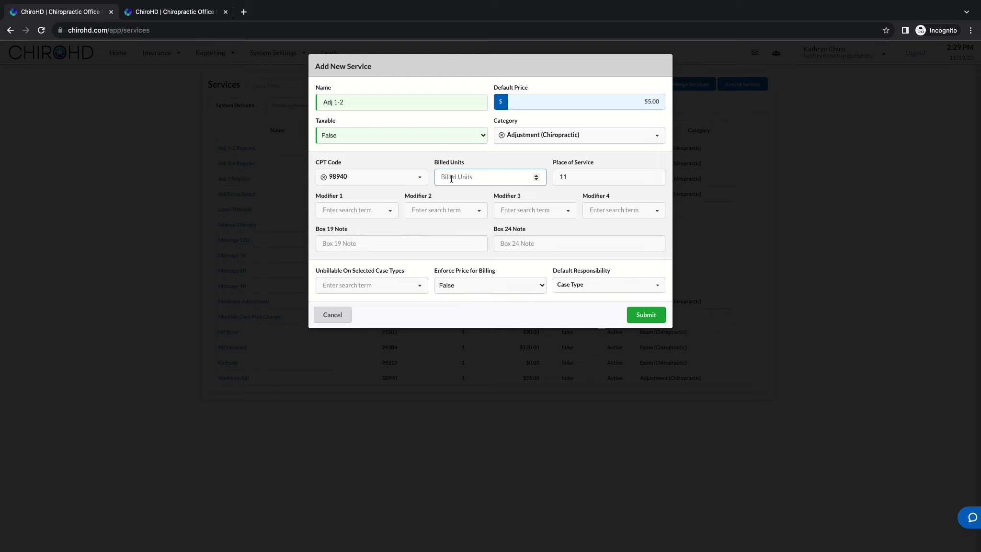
click(365, 213)
scroll(372, 256, down, 5)
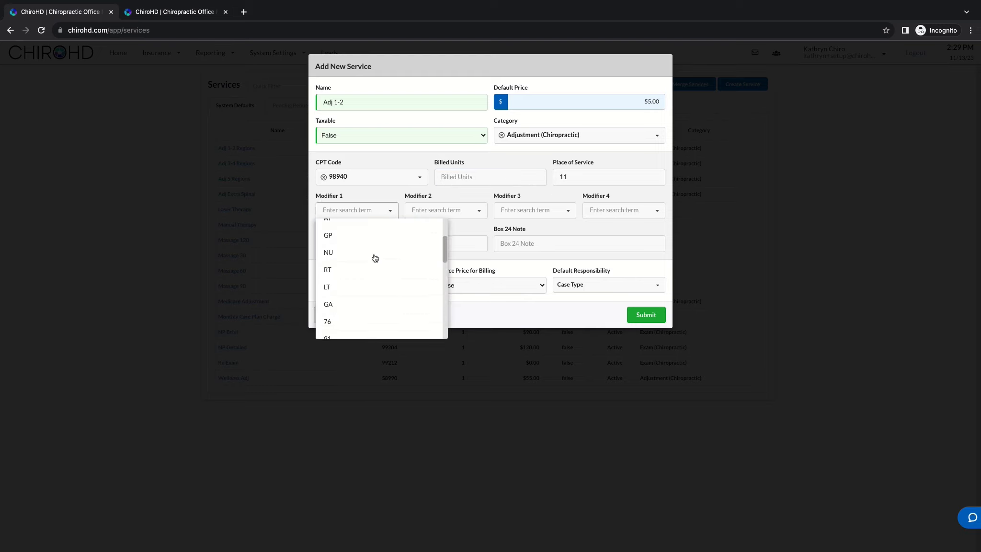
scroll(372, 258, down, 2)
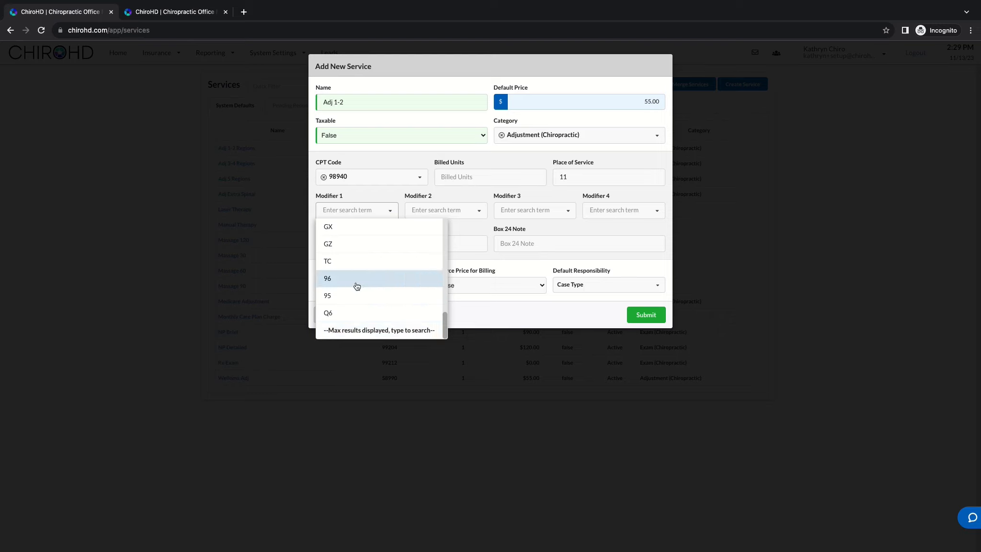
scroll(359, 287, up, 8)
text(ga)
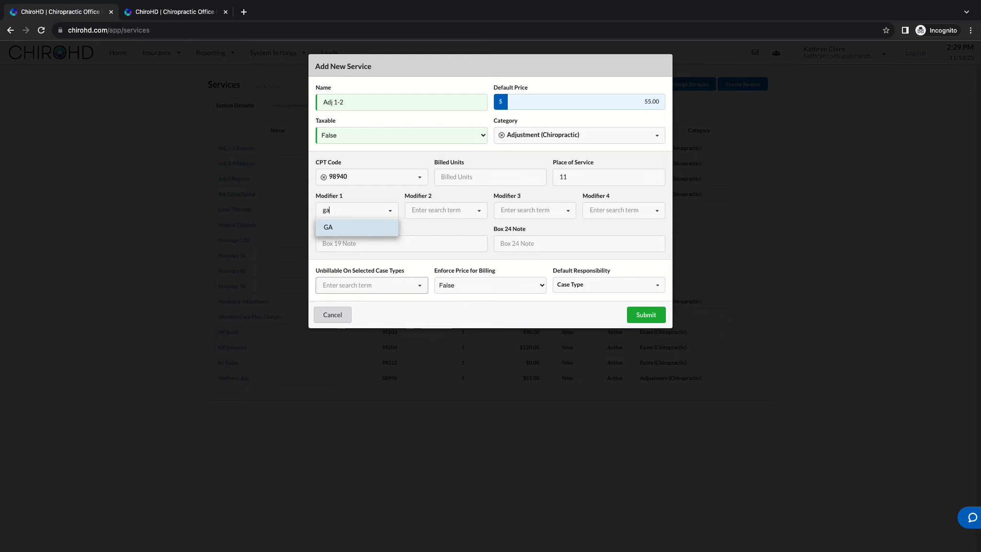
double_click(382, 209)
key(BackSpace)
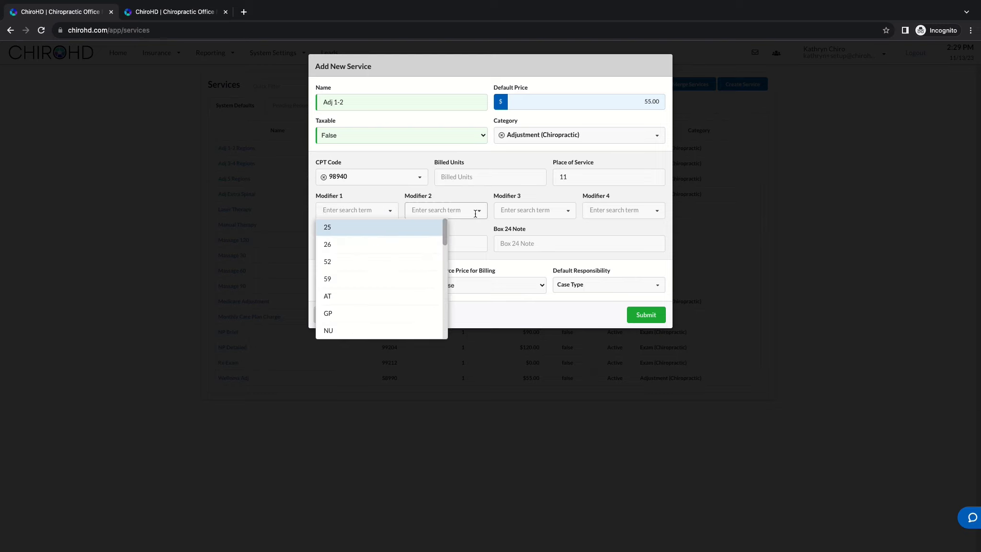
click(489, 229)
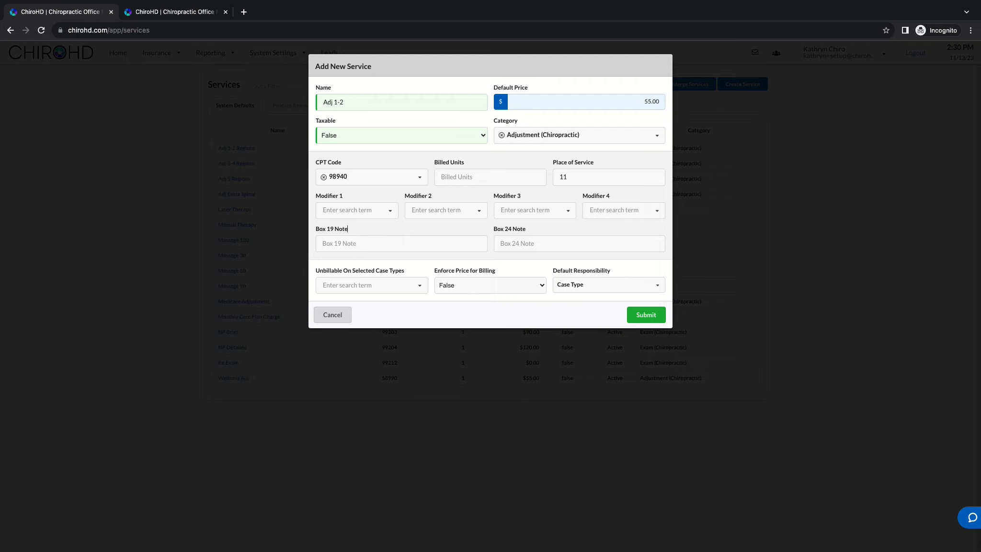
- Review the Box 19 Note, Box 24 Note and Unbillable On Selected Case Types fields of the new service
click(413, 247)
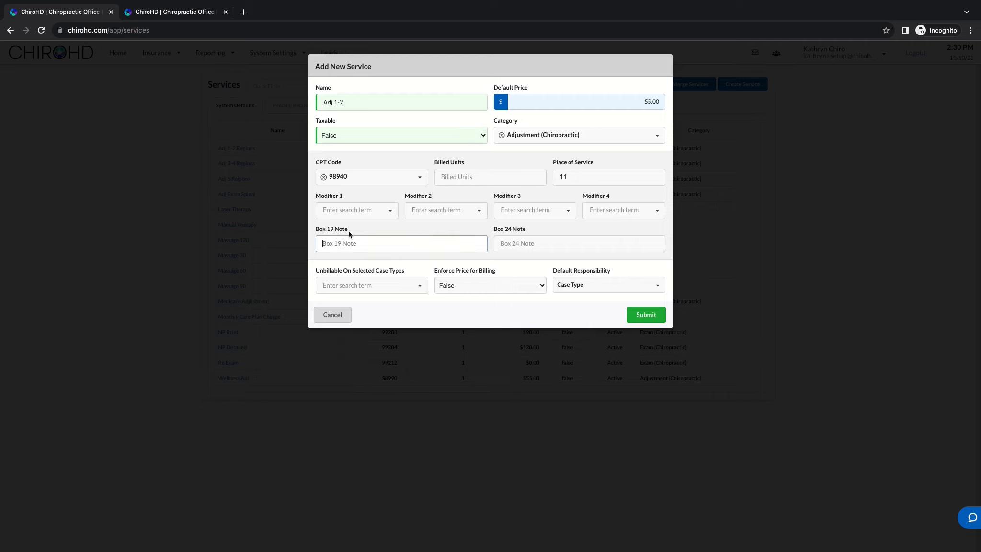
triple_click(319, 229)
triple_click(507, 229)
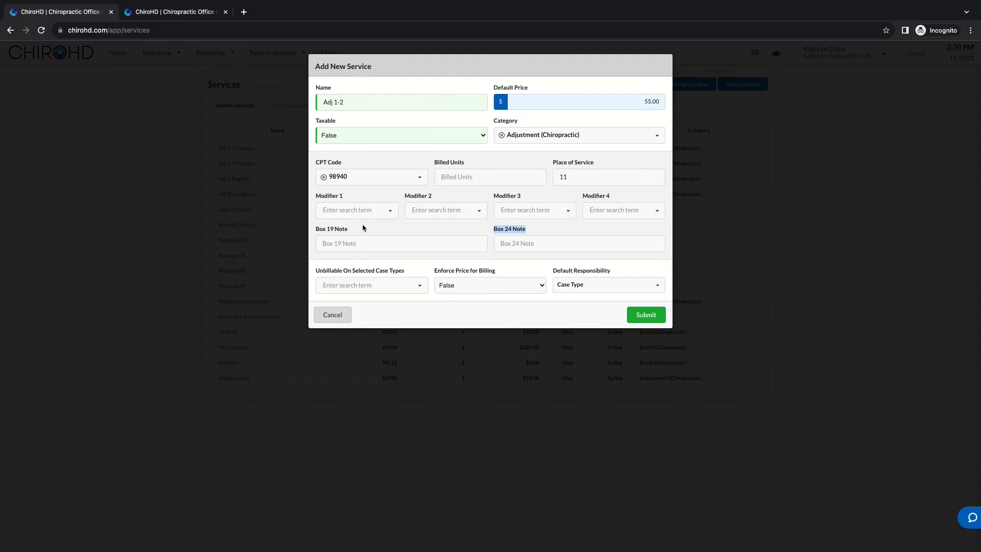
click(417, 233)
triple_click(355, 271)
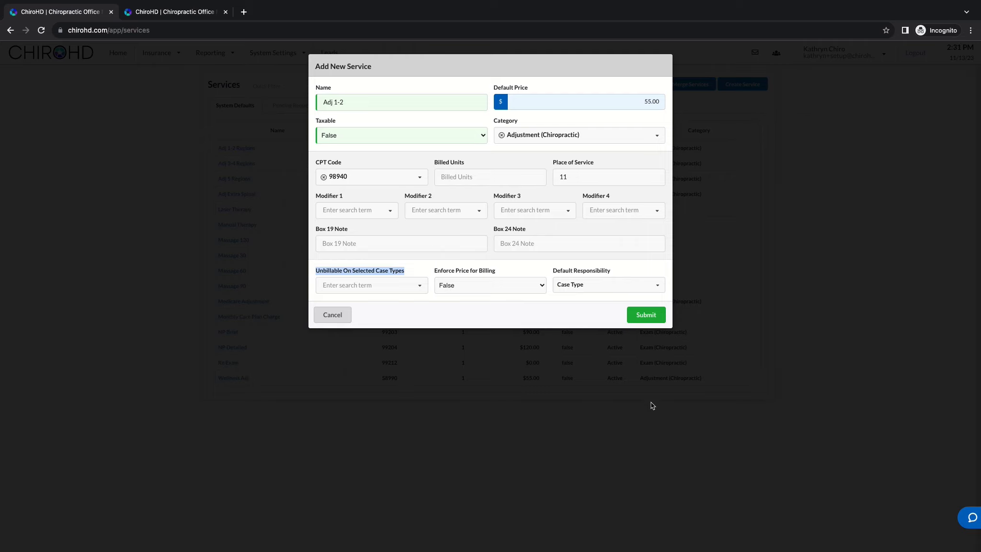
- Search the Modifier 1 options for AT and assign it to the new service
click(363, 208)
text(at)
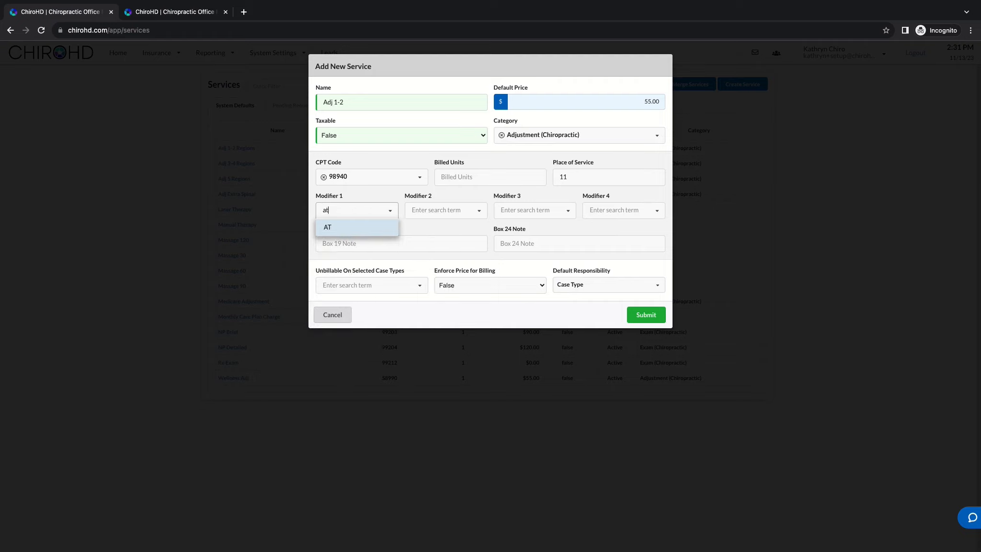
click(372, 227)
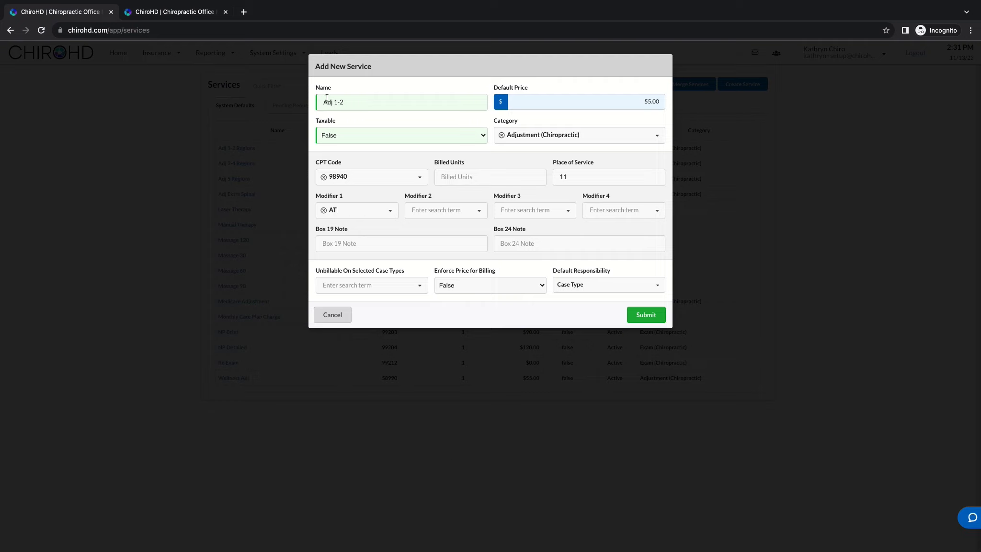
- Clear Modifier 1 and make the new service unbillable on the Medicare case type
click(323, 210)
click(366, 193)
click(374, 286)
click(358, 353)
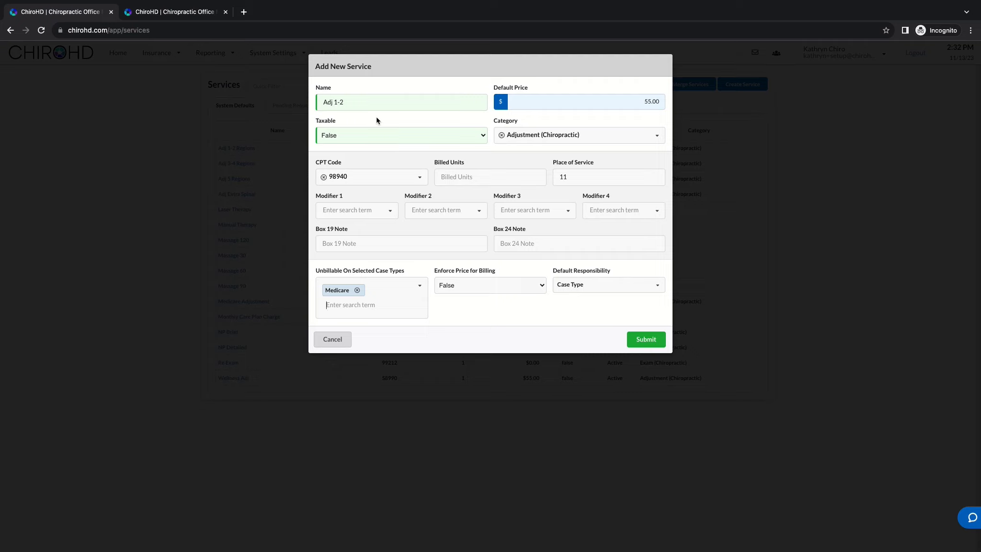
- Review the Enforce Price for Billing setting, keep Default Responsibility at Case Type, and cancel the new service
triple_click(470, 273)
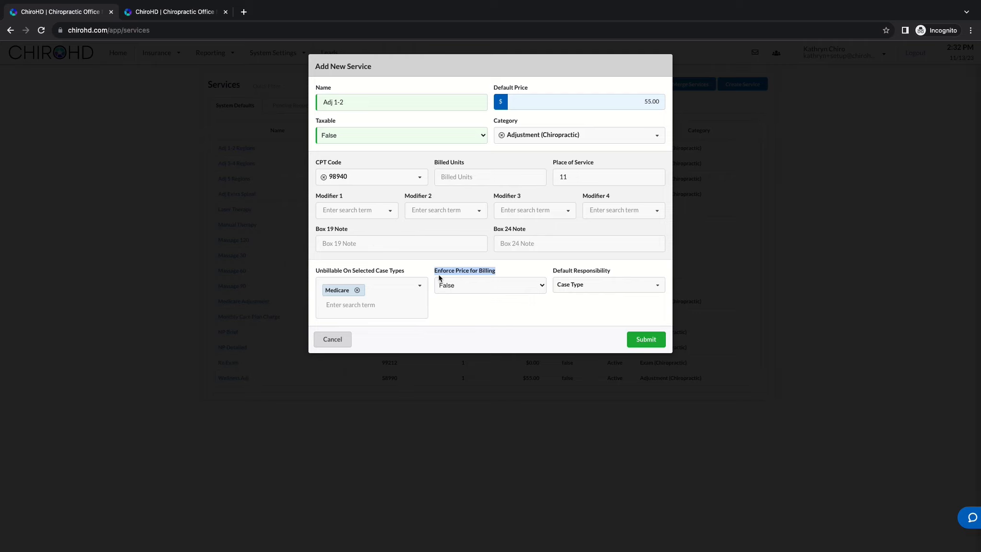
drag(436, 272, 483, 273)
click(592, 285)
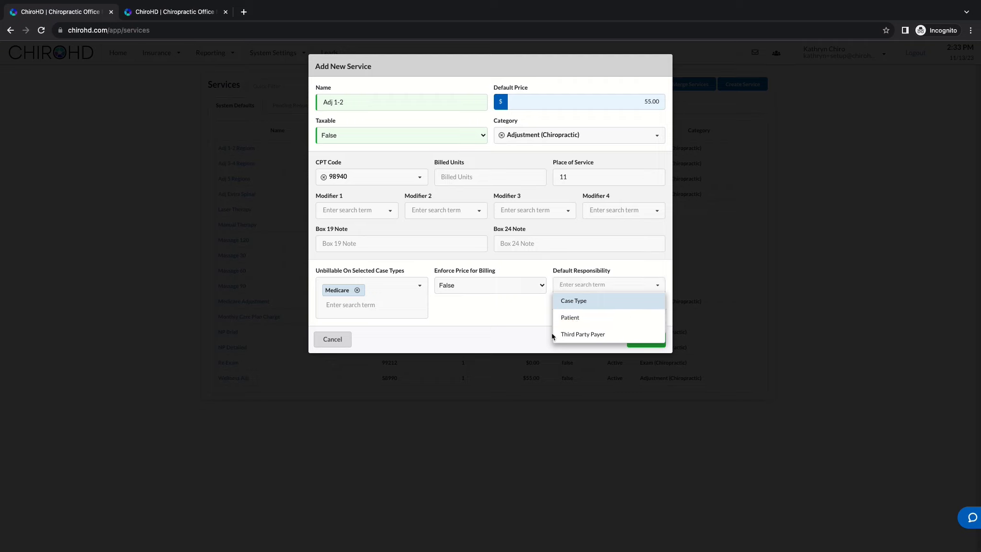
click(592, 301)
click(333, 339)
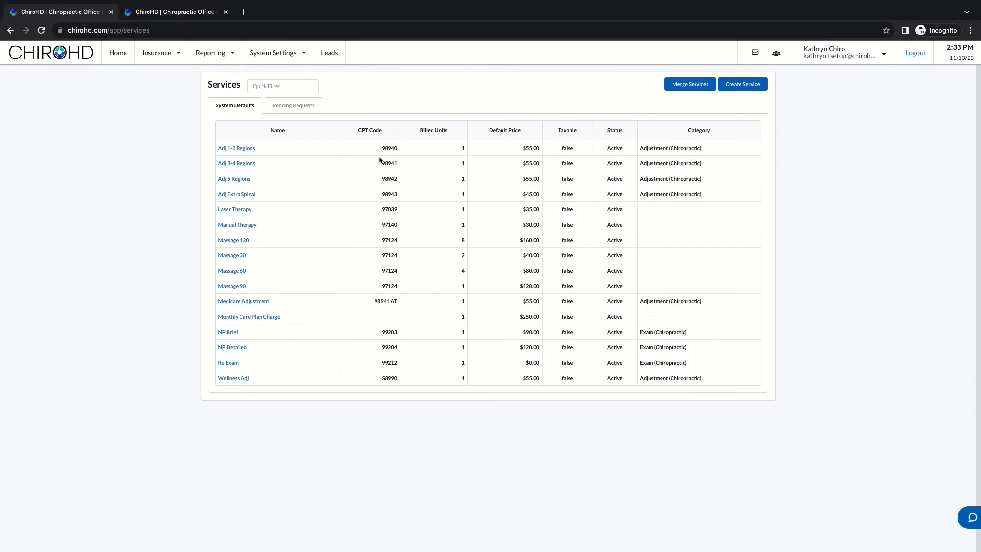
- Compare CPT codes in the service list, inspect the Medicare Adjustment service's billing settings, and close it without changes
drag(379, 163, 402, 162)
triple_click(394, 303)
click(241, 307)
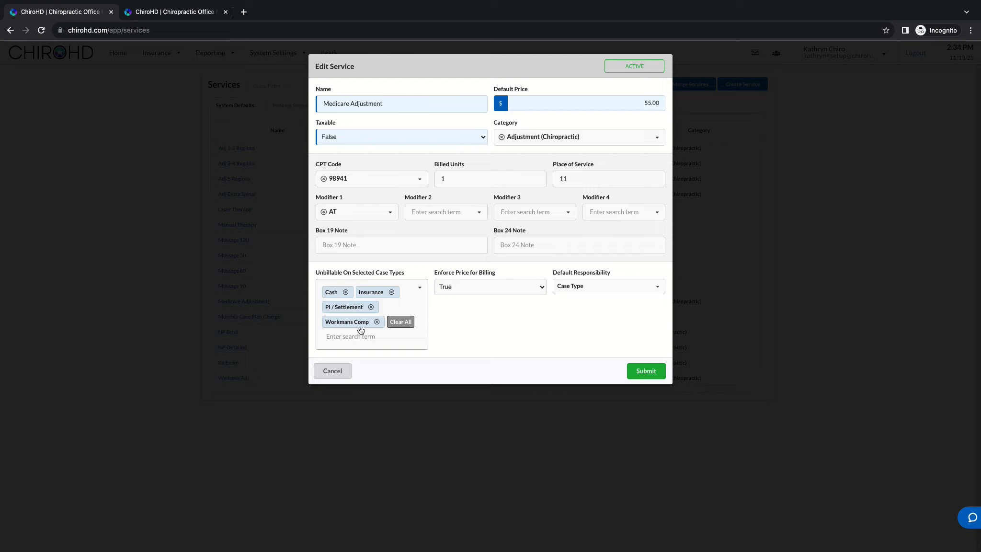
click(332, 371)
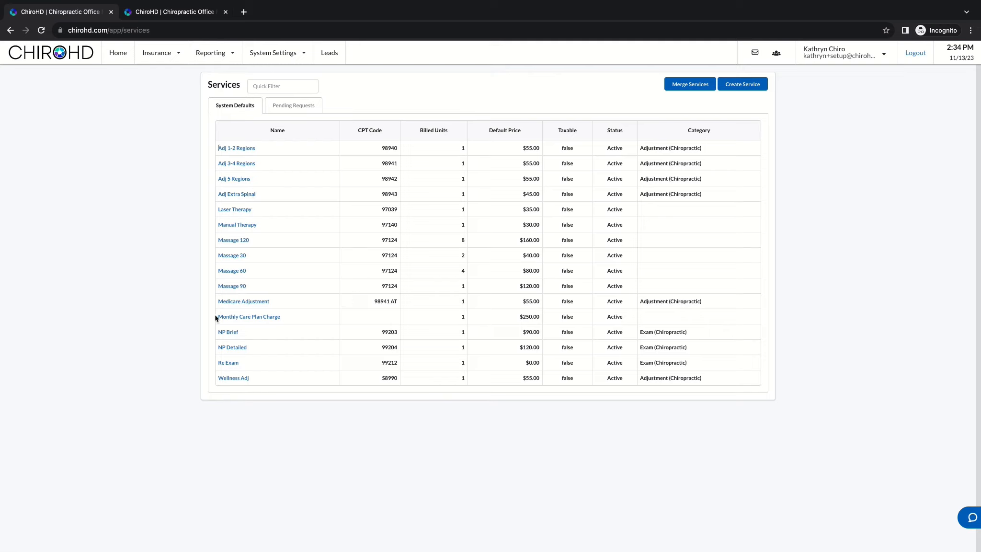
- Review the Monthly Care Plan Charge entry's name and default price, and the category column of the service list
mouse_move(219, 318)
mouse_down()
mouse_move(311, 305)
mouse_move(219, 317)
mouse_up()
click(296, 316)
drag(510, 318, 545, 320)
click(649, 144)
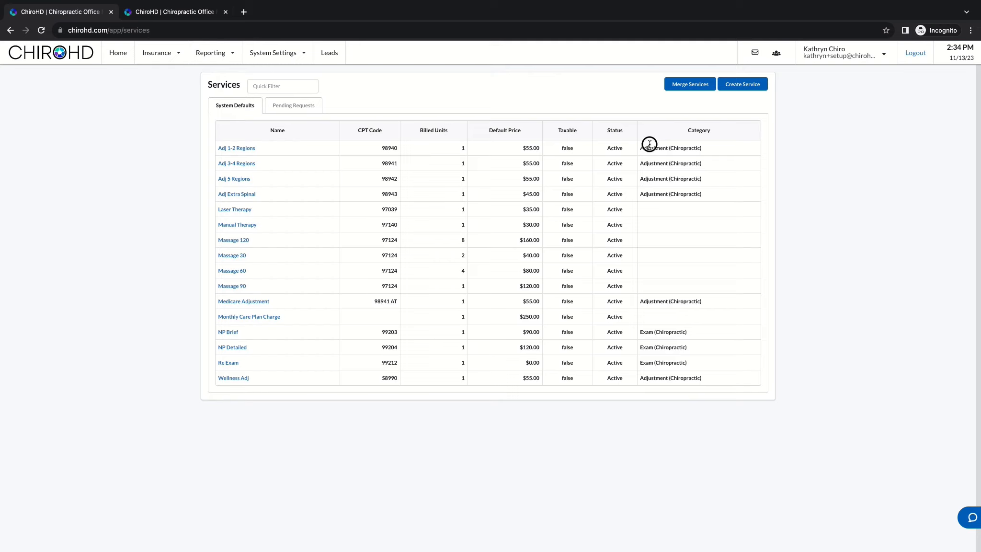
- Try a service merge with Adj 1-2 Regions as both the service to keep and the service to merge, and cancel it
click(700, 85)
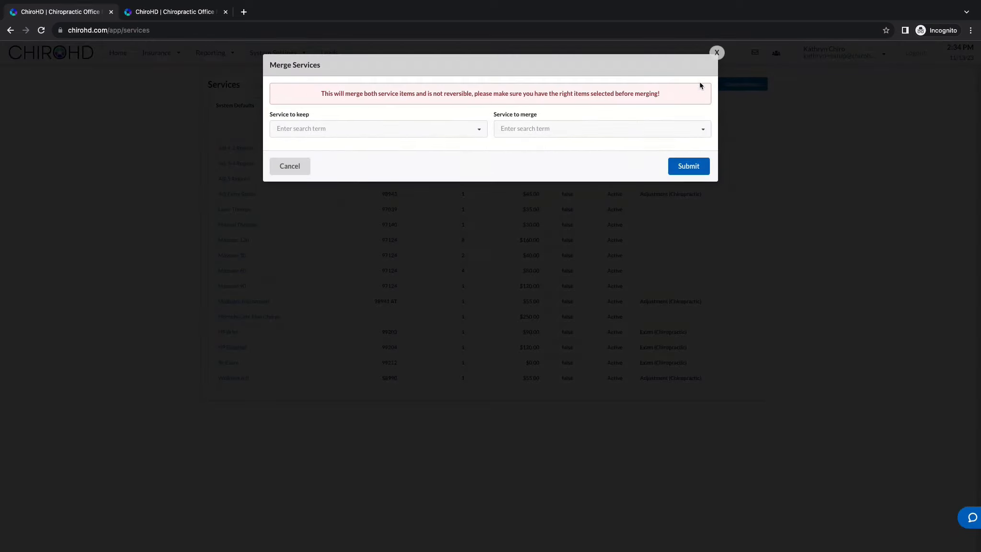
click(383, 125)
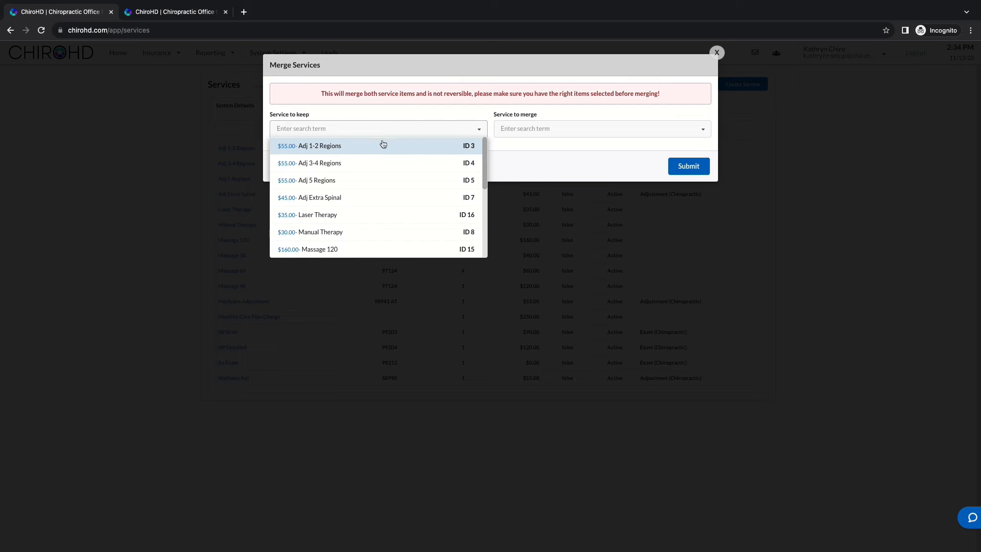
click(383, 146)
click(564, 127)
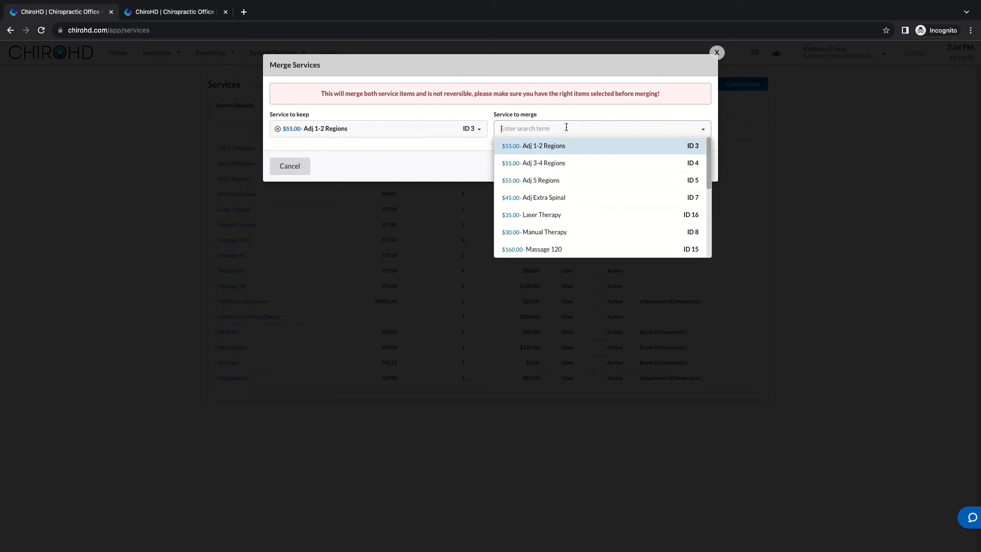
click(565, 145)
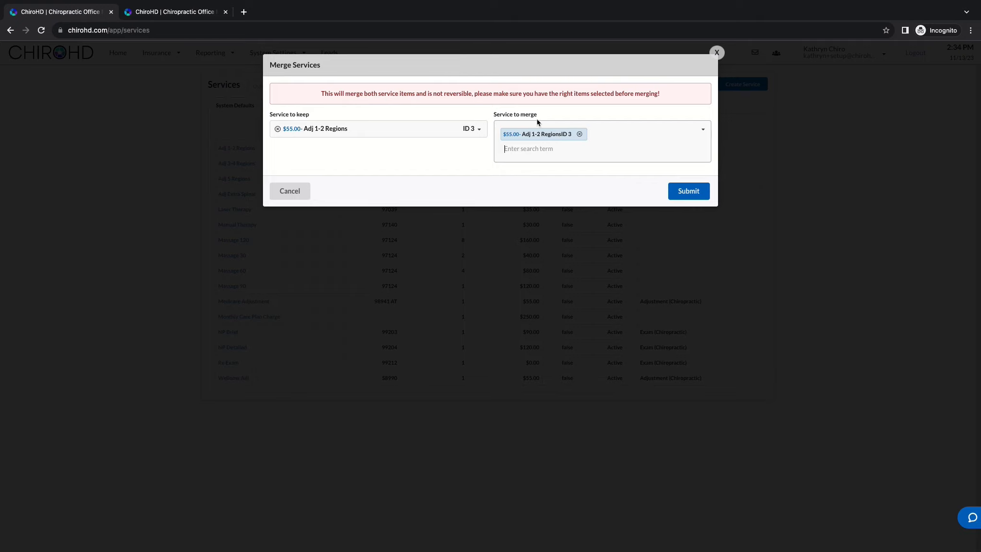
click(290, 194)
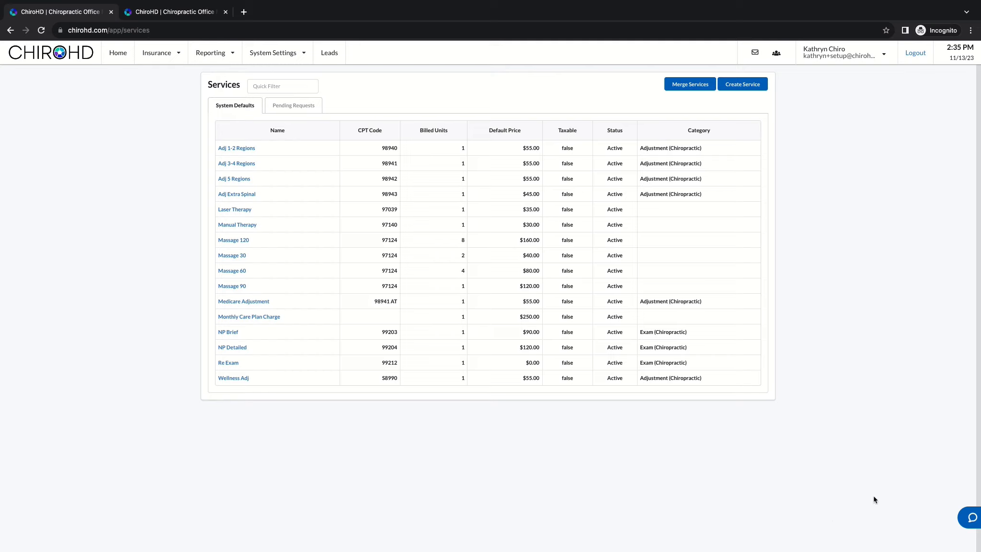
- Open the live support chat and minimize it again
click(972, 521)
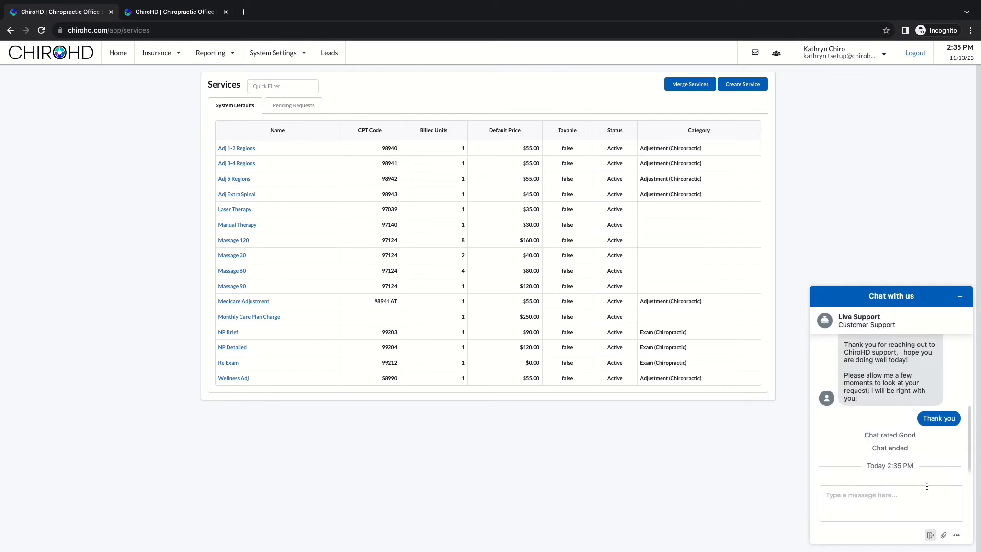
click(956, 298)
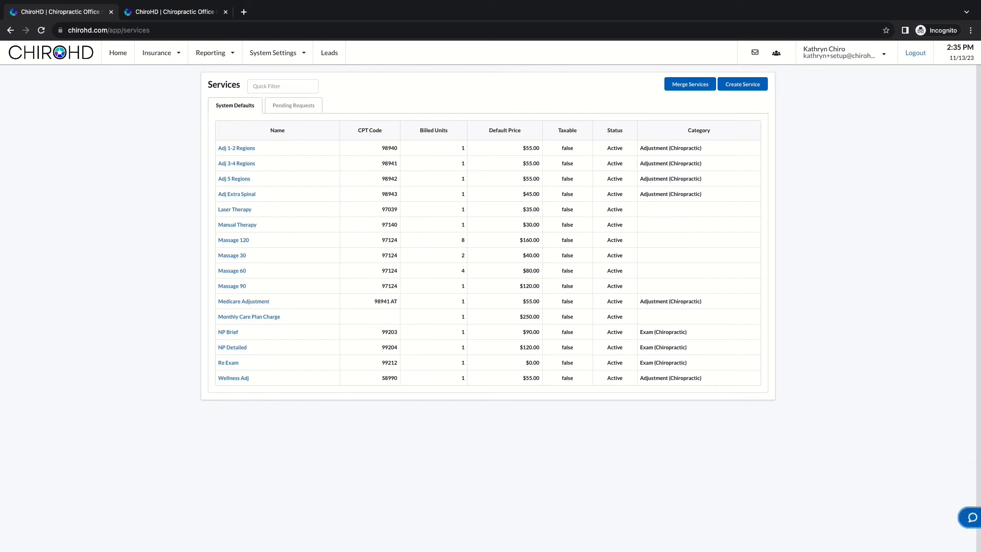